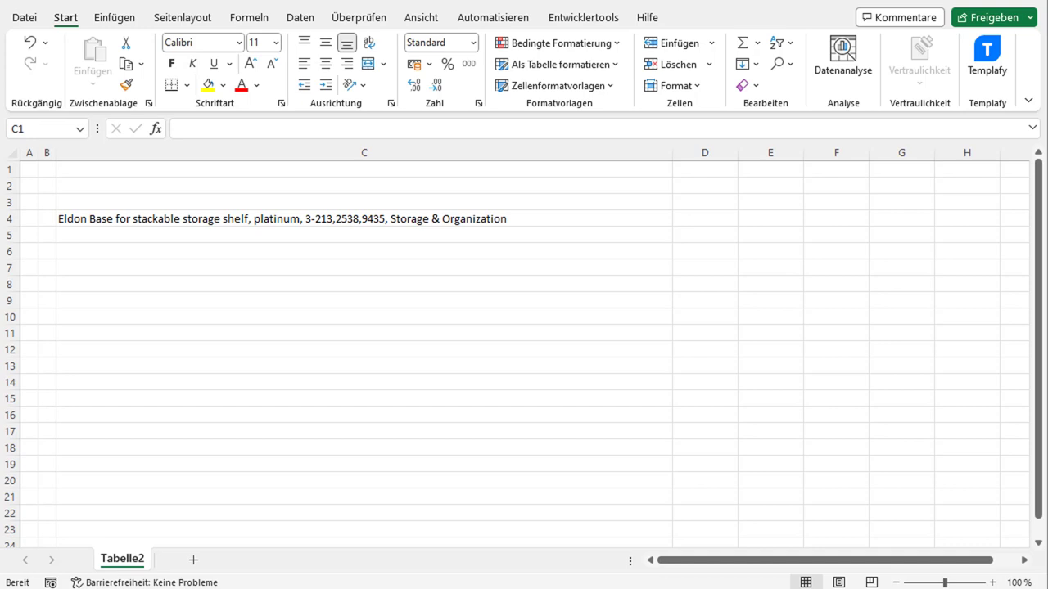
Check C4's product description, select D4, and narrow column C to fit the description.
left_click(203, 213)
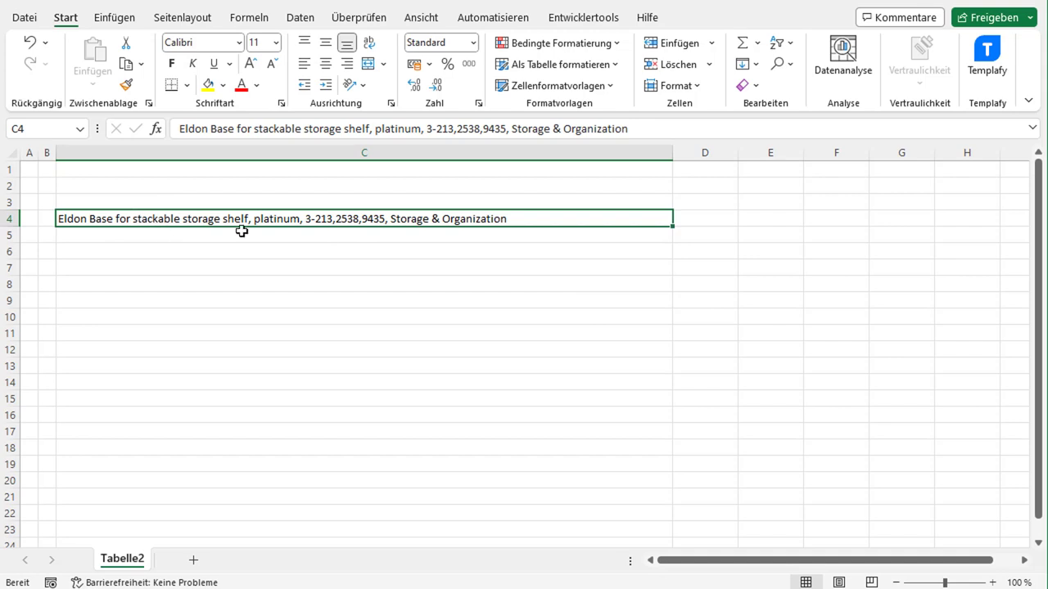
left_click(709, 221)
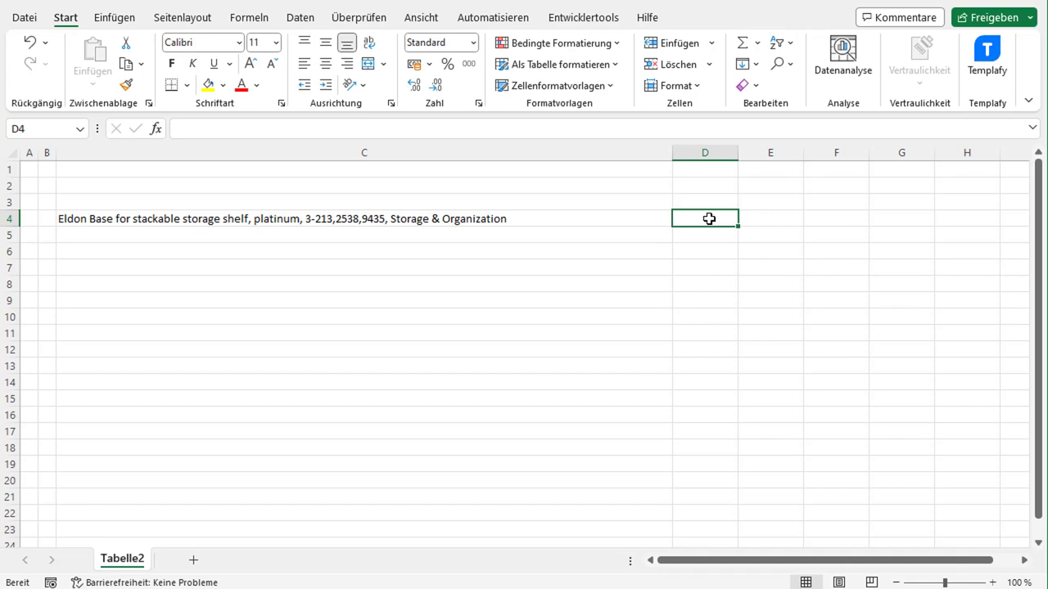
left_click_drag(672, 155, 545, 157)
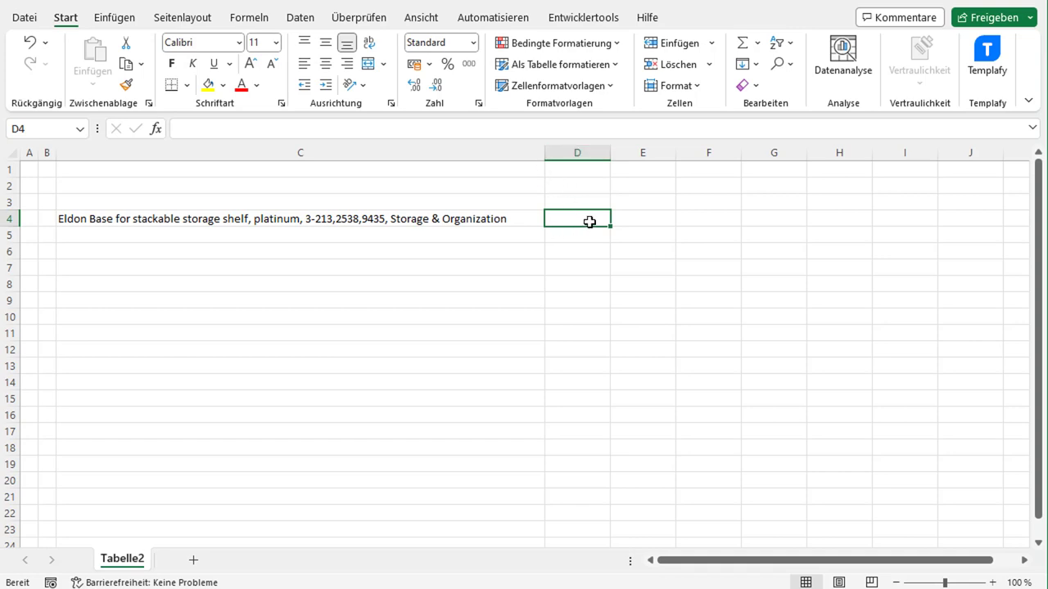
Enter =TEXTVOR(C4; " ") in D4 so it returns 'Eldon'.
type("=TE")
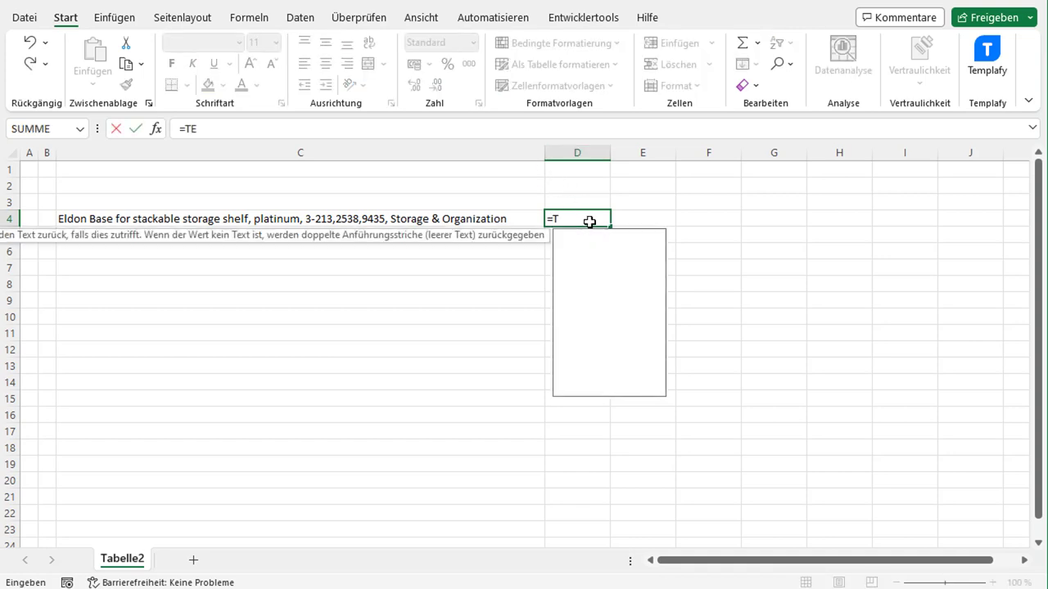
type("XTV")
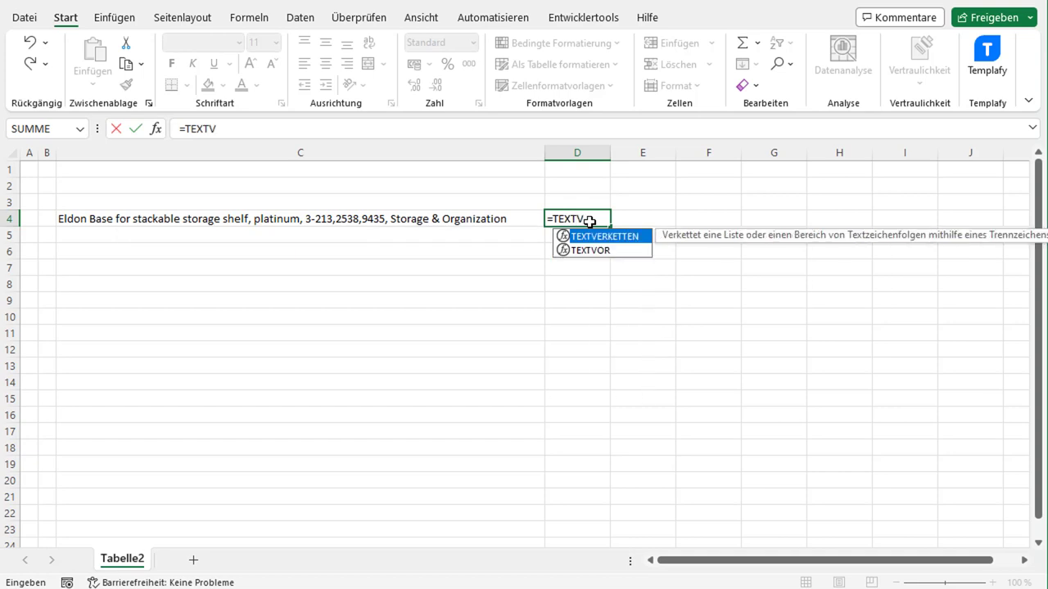
type("OR(")
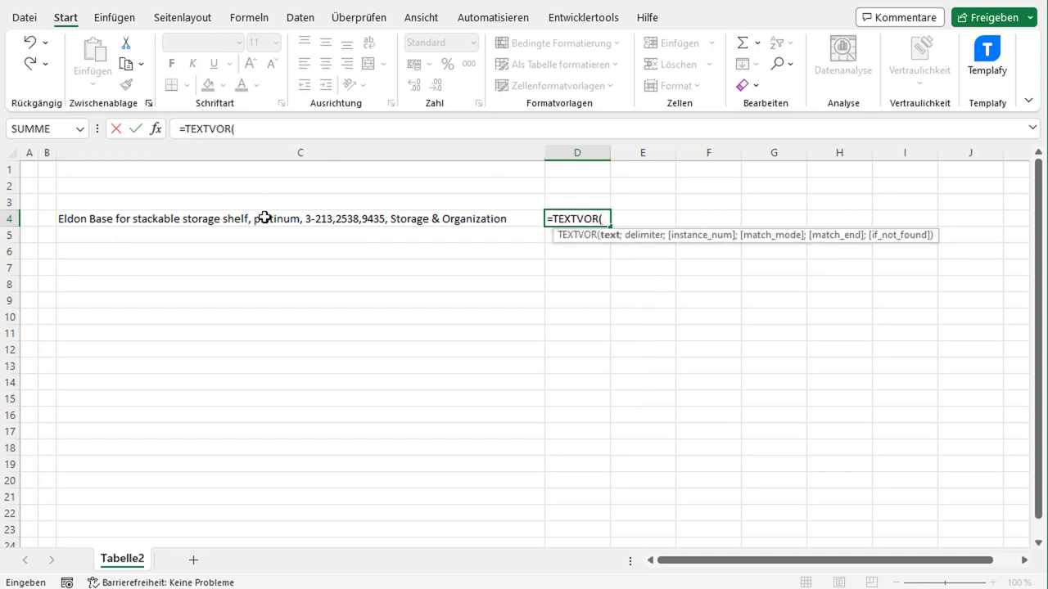
left_click(265, 218)
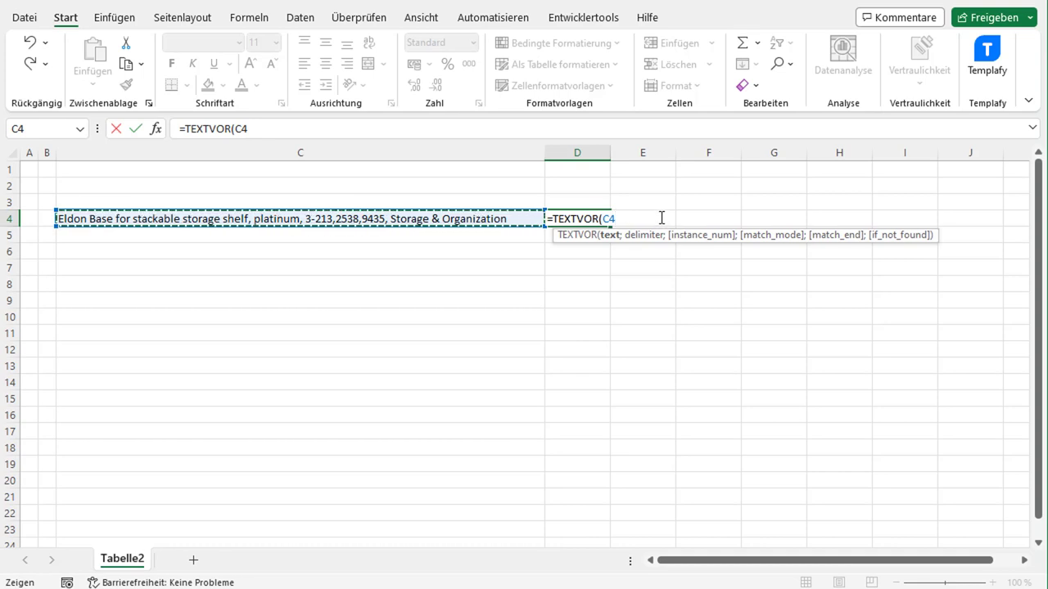
type(";")
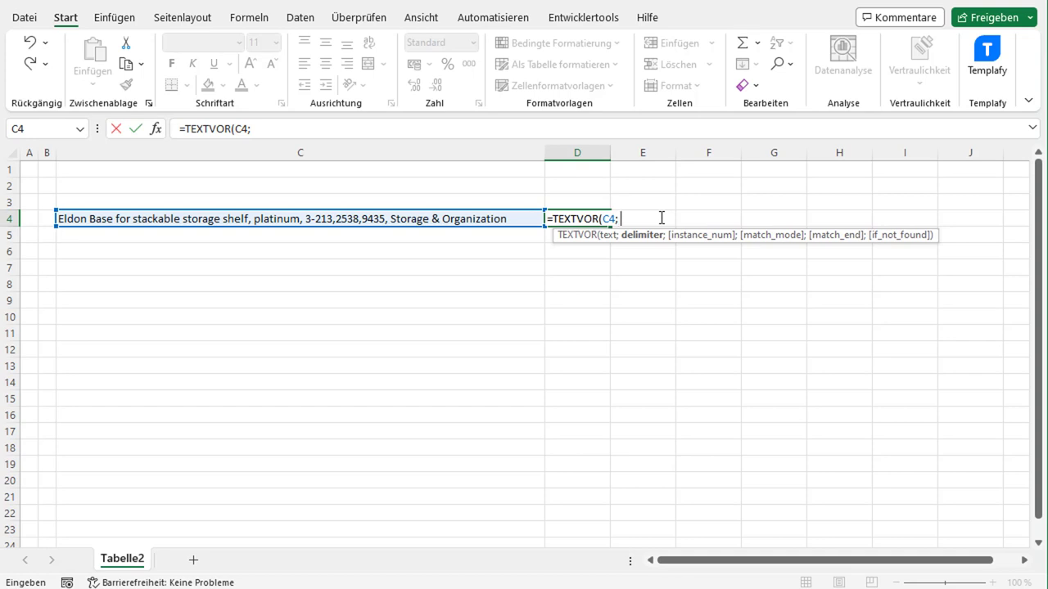
type("\"")
type(" \")")
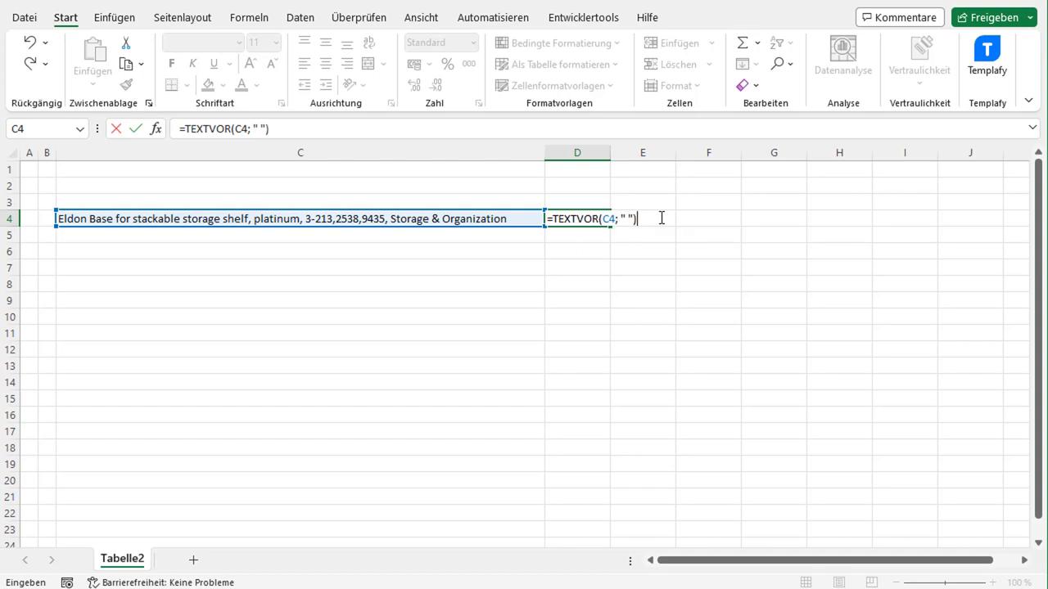
key("Return")
key("Up")
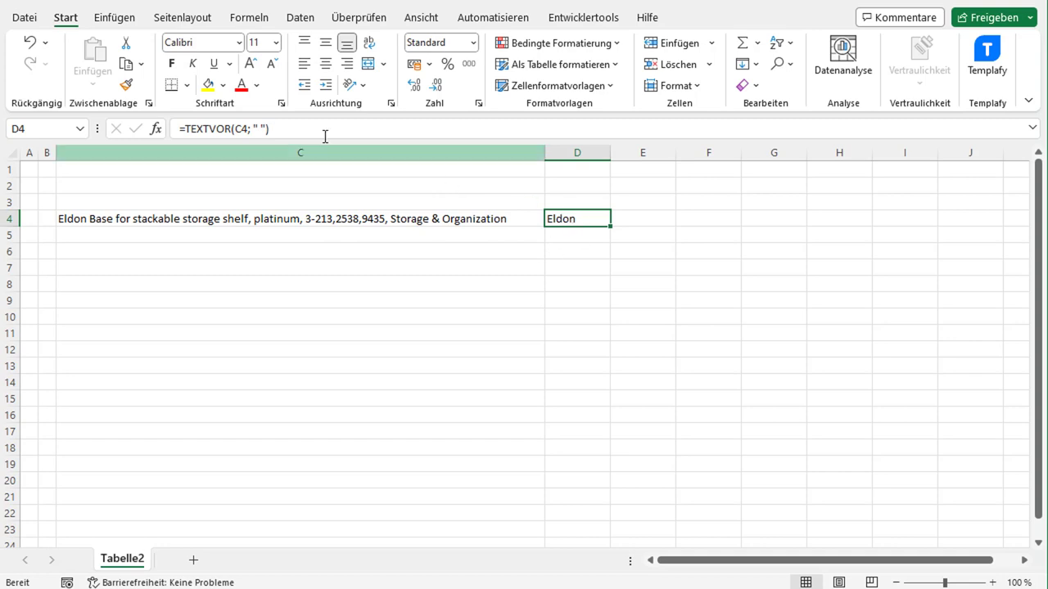
Add instance number 2 to D4's formula, =TEXTVOR(C4; " ";2), returning 'Eldon Base'.
left_click(270, 128)
type(")")
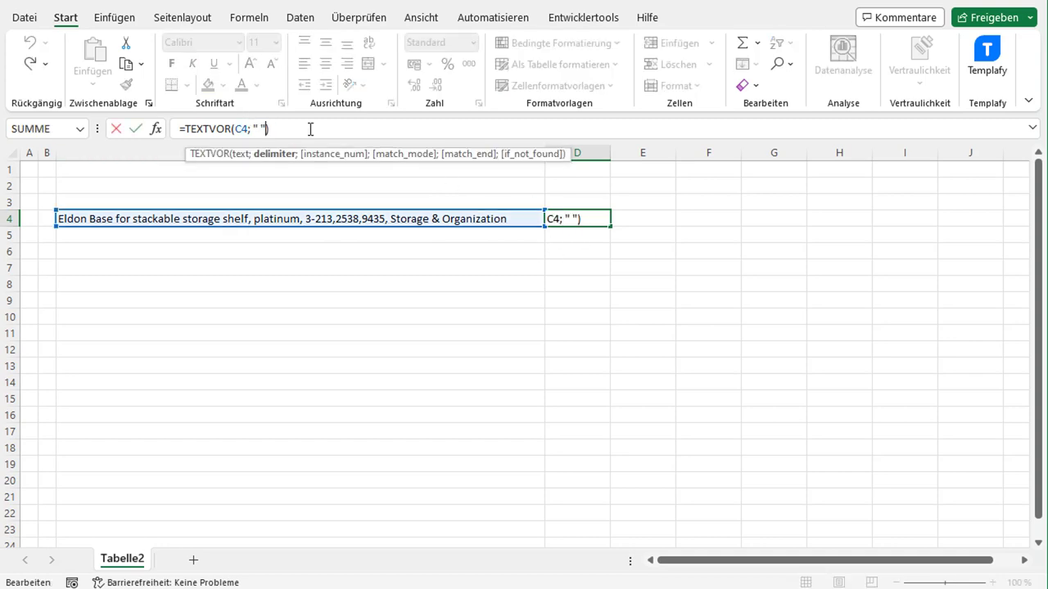
type(";")
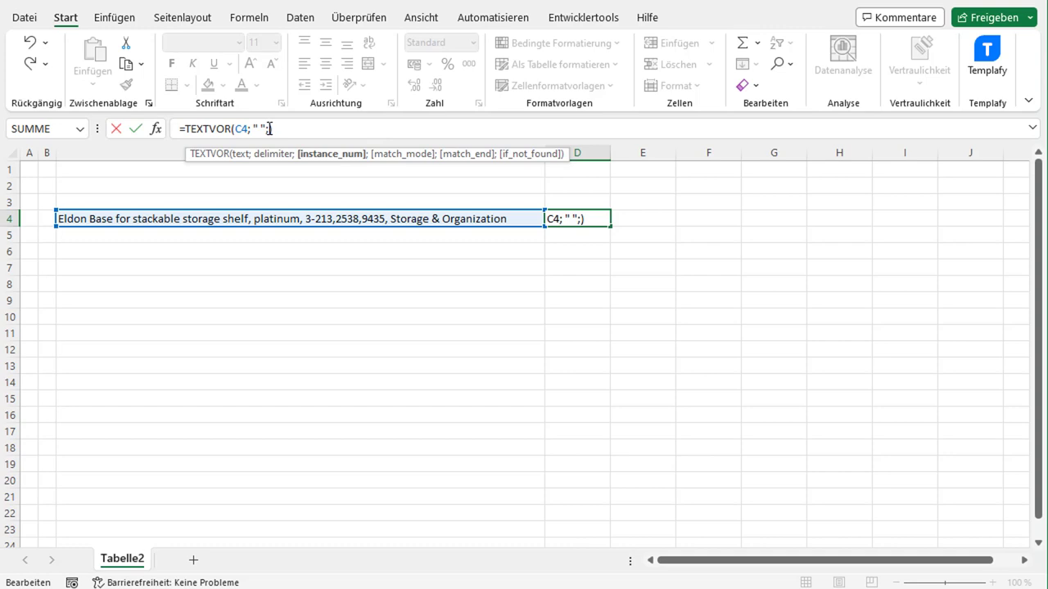
type("2)")
key("Return")
key("Up")
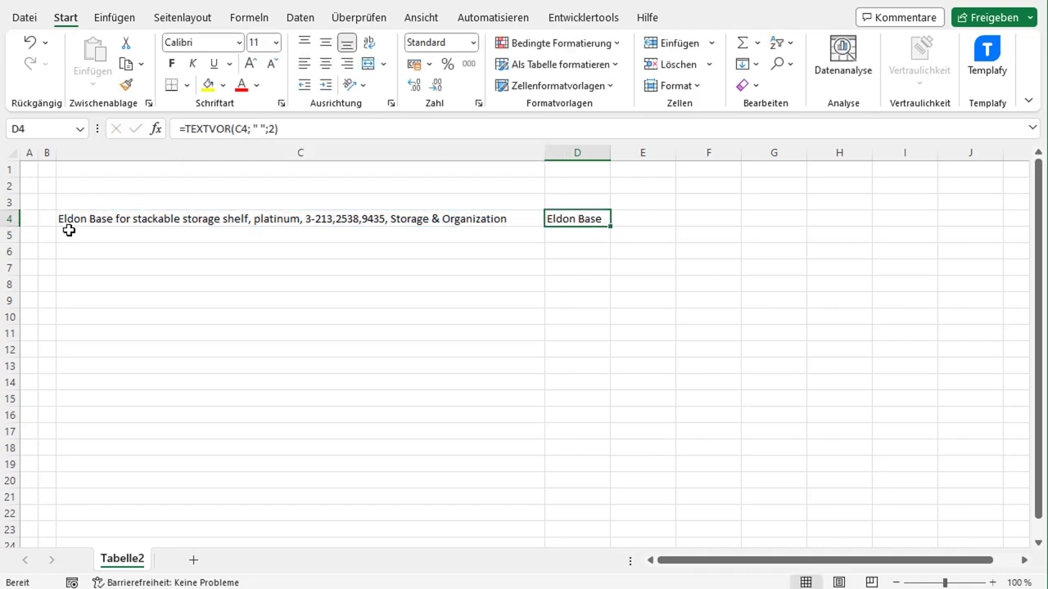
left_click(259, 128)
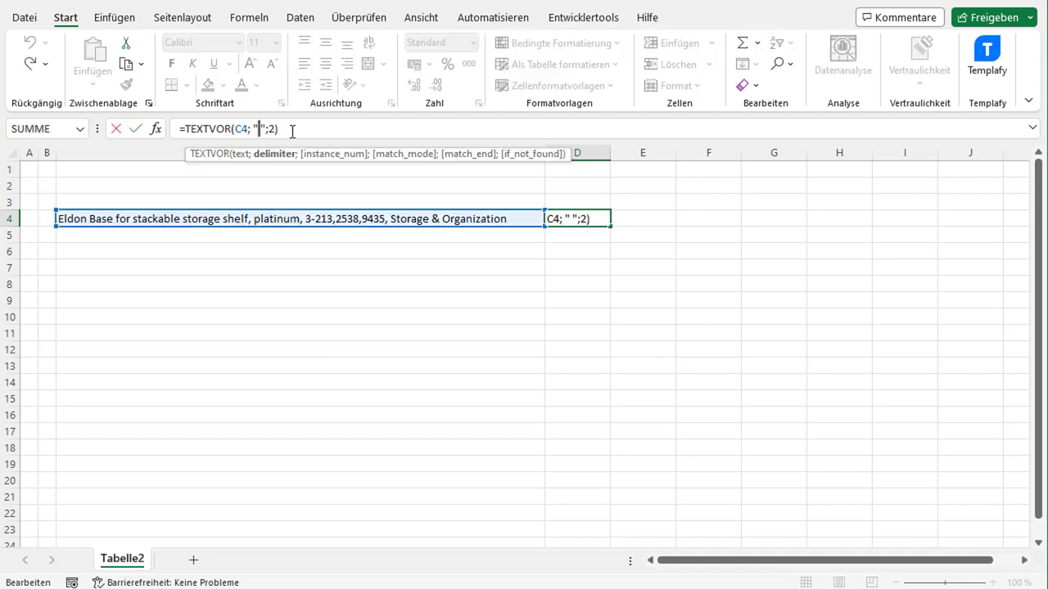
left_click(323, 129)
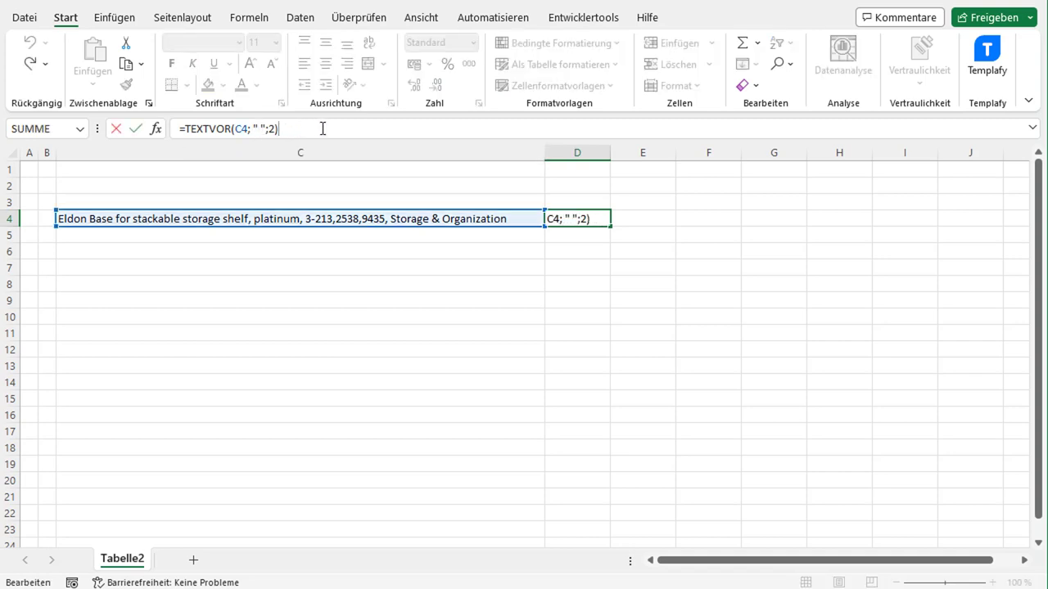
key("Return")
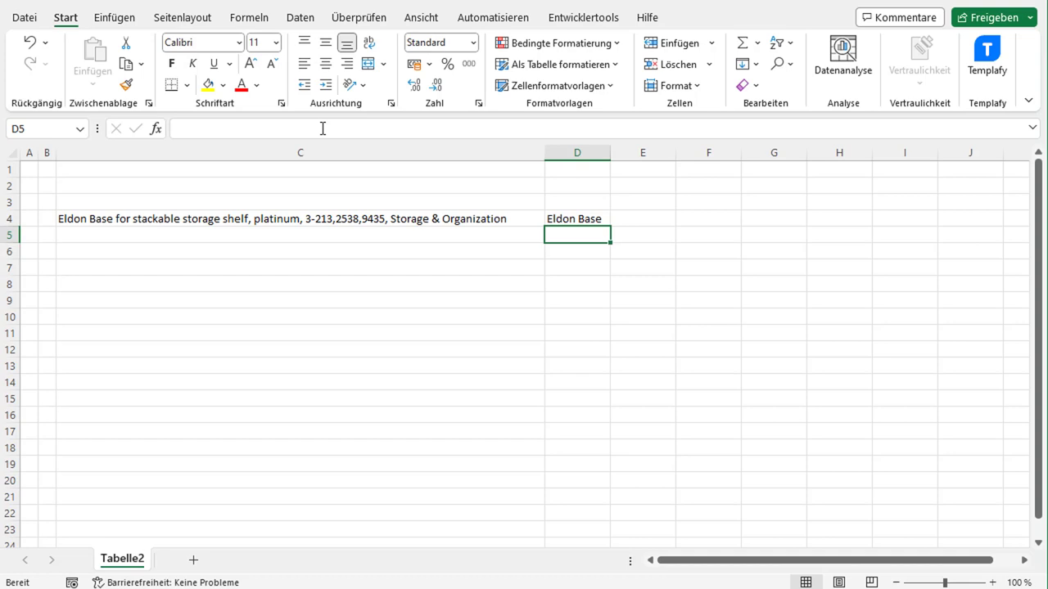
Replace D4's formula with =TEXTNACH(C4; " ";2), returning the text after the second space.
left_click(580, 219)
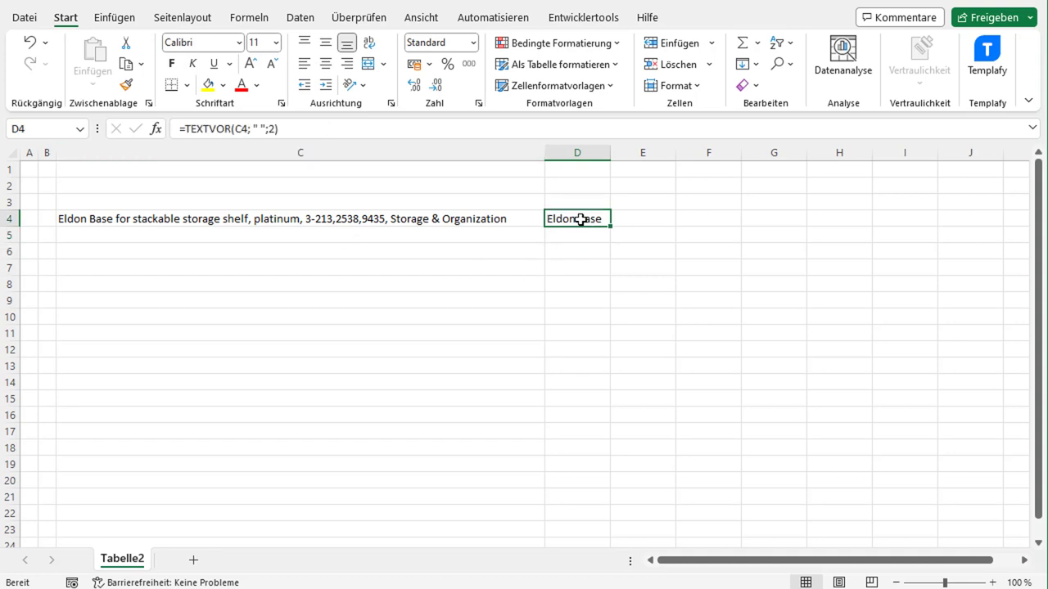
key("Delete")
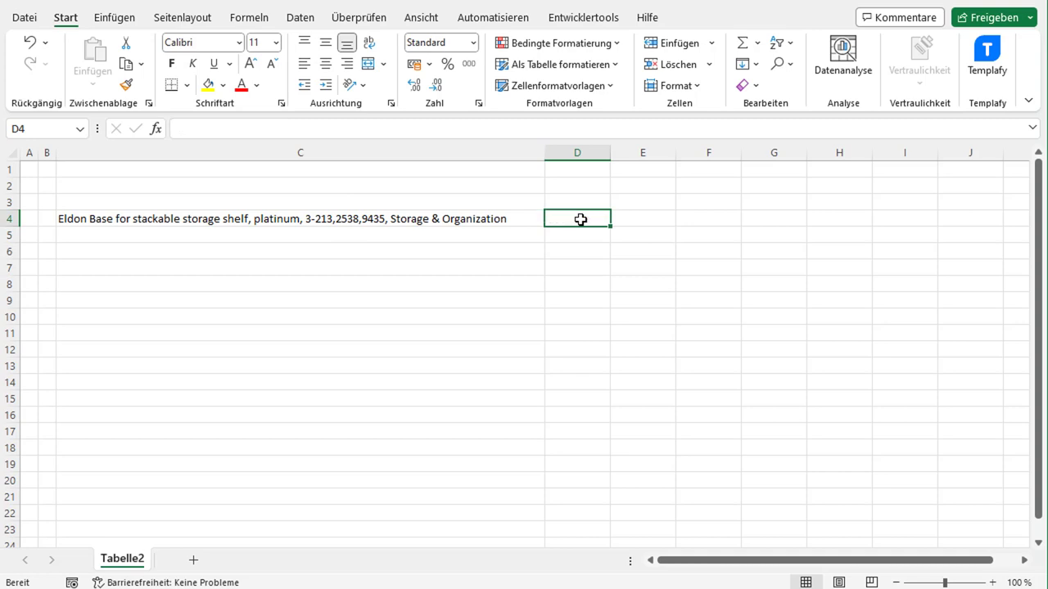
type("=TEXT")
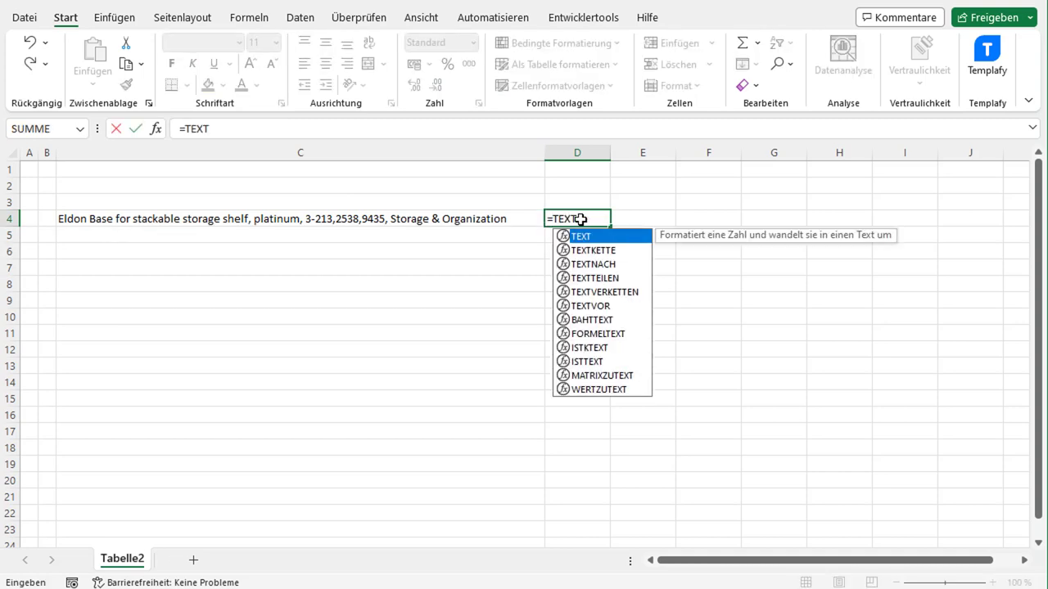
type("NACH(")
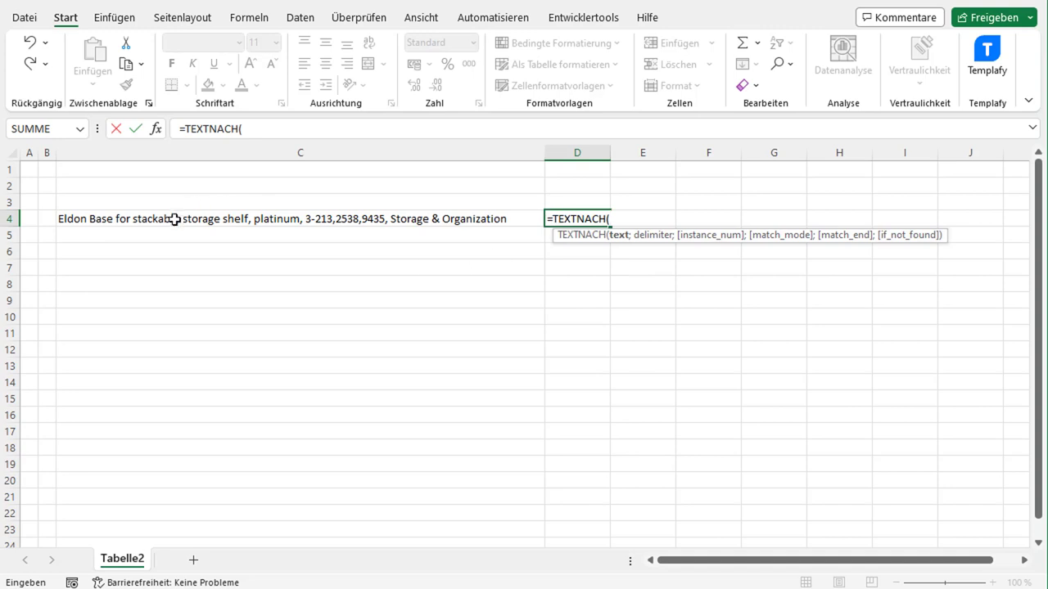
left_click(307, 221)
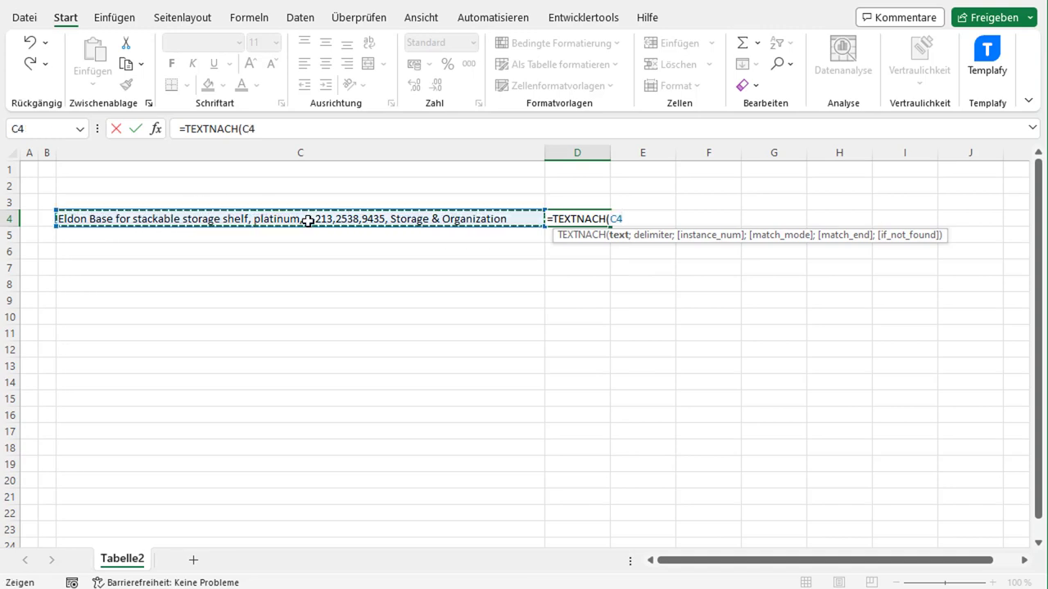
type("; ")
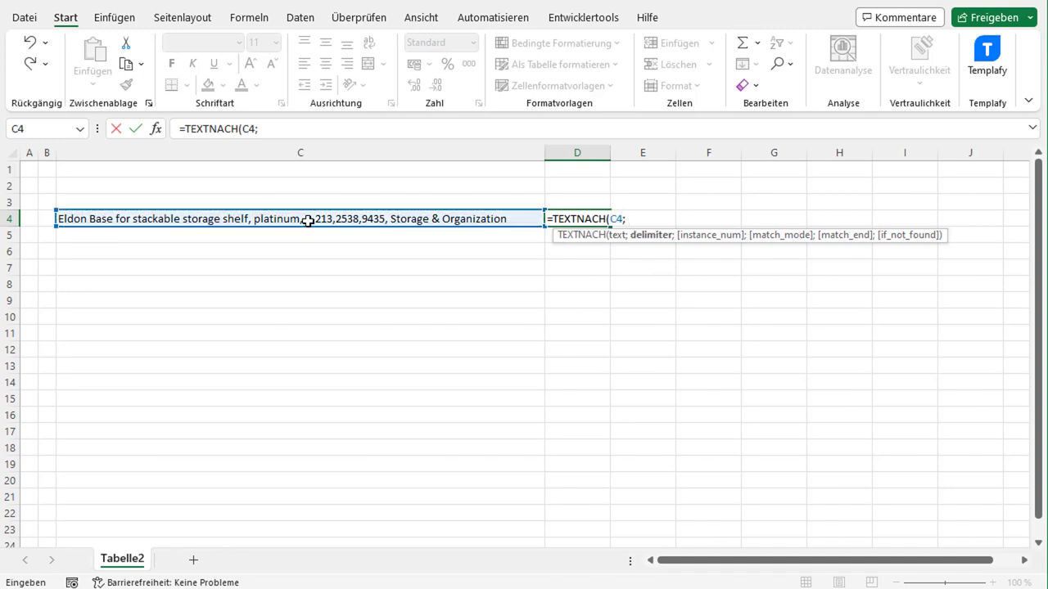
type("\" \"")
type(";")
type("2")
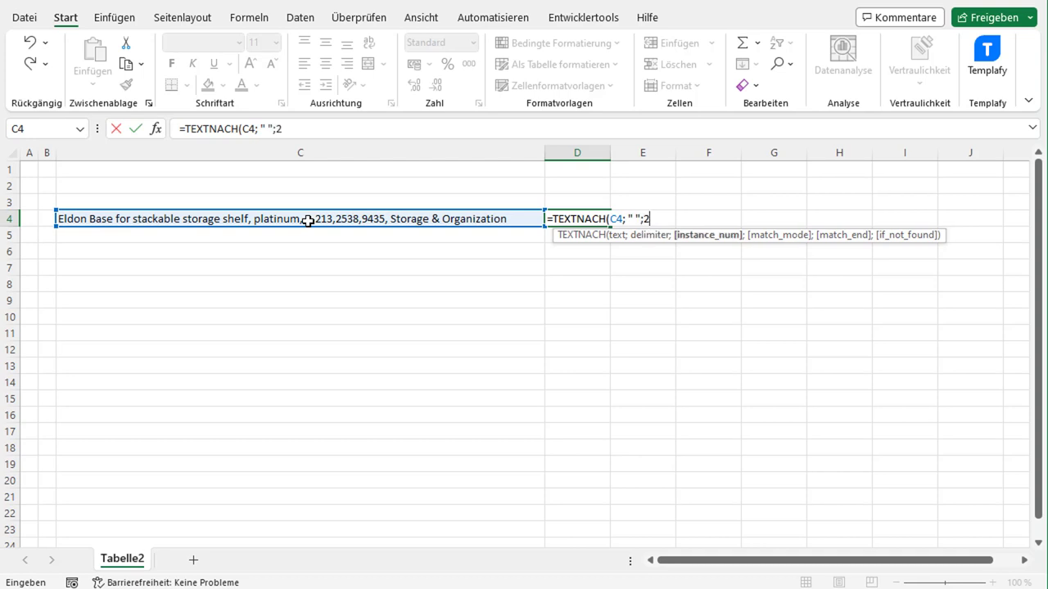
type(")")
key("Return")
key("Up")
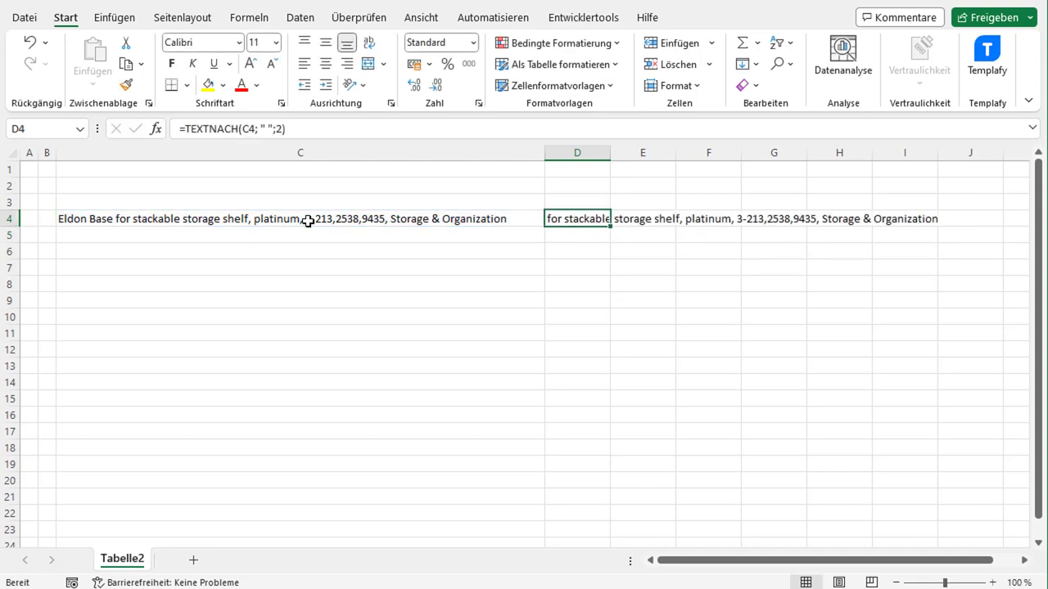
left_click(96, 222)
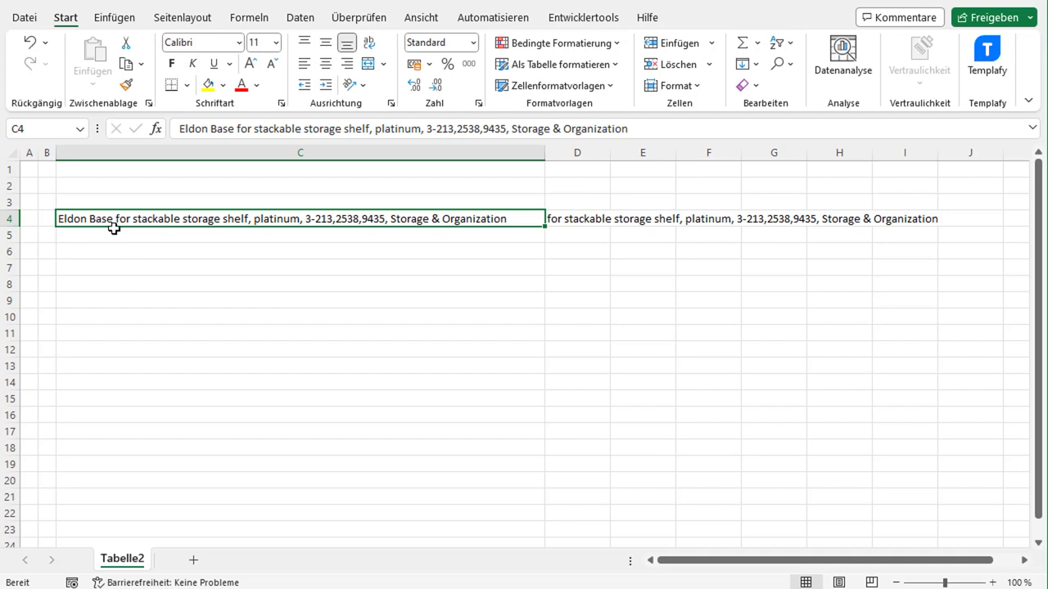
left_click(568, 222)
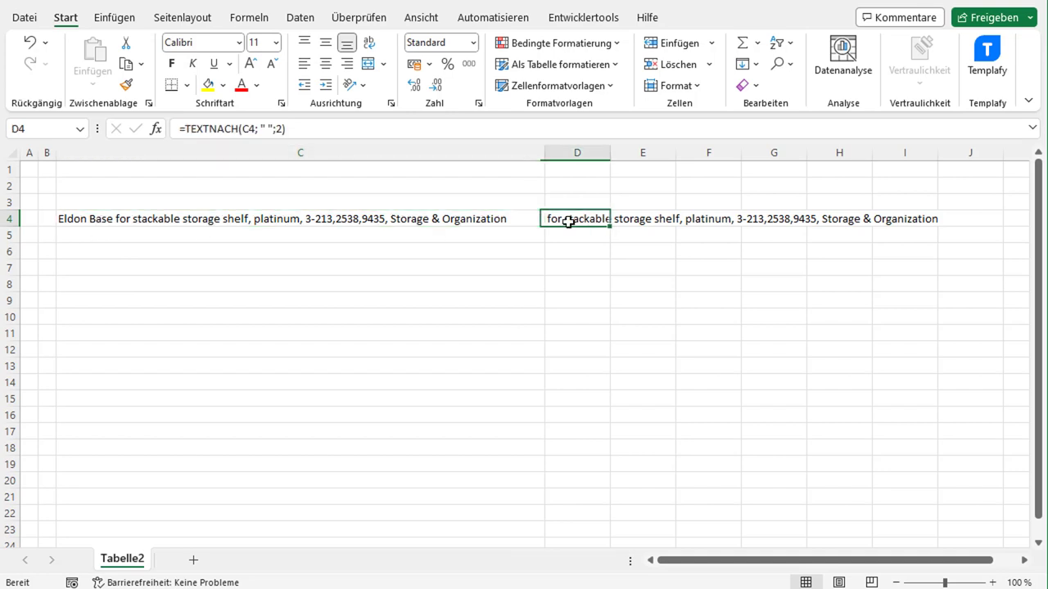
left_click(267, 129)
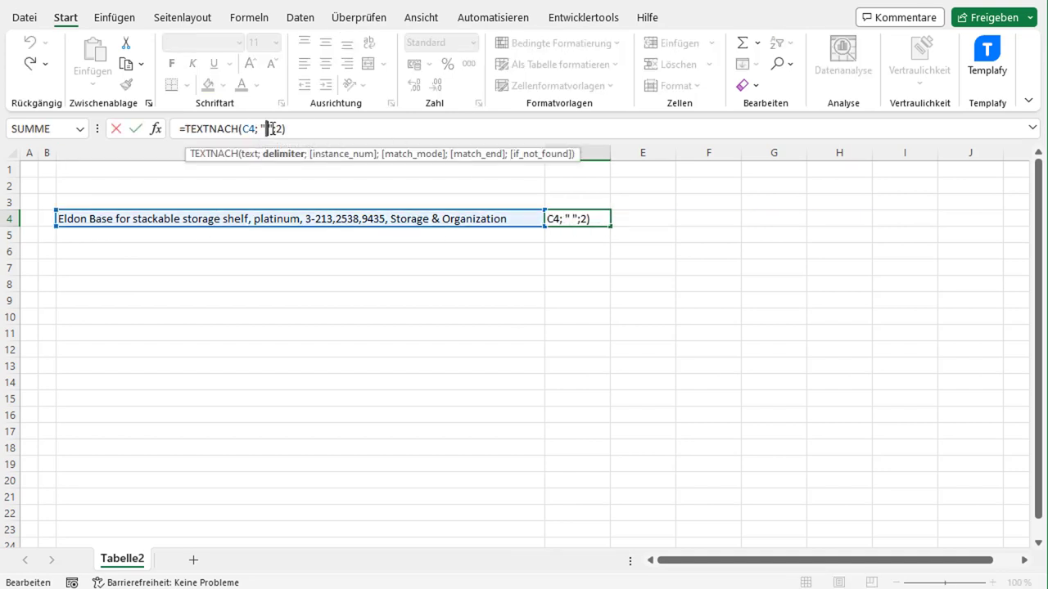
key("Escape")
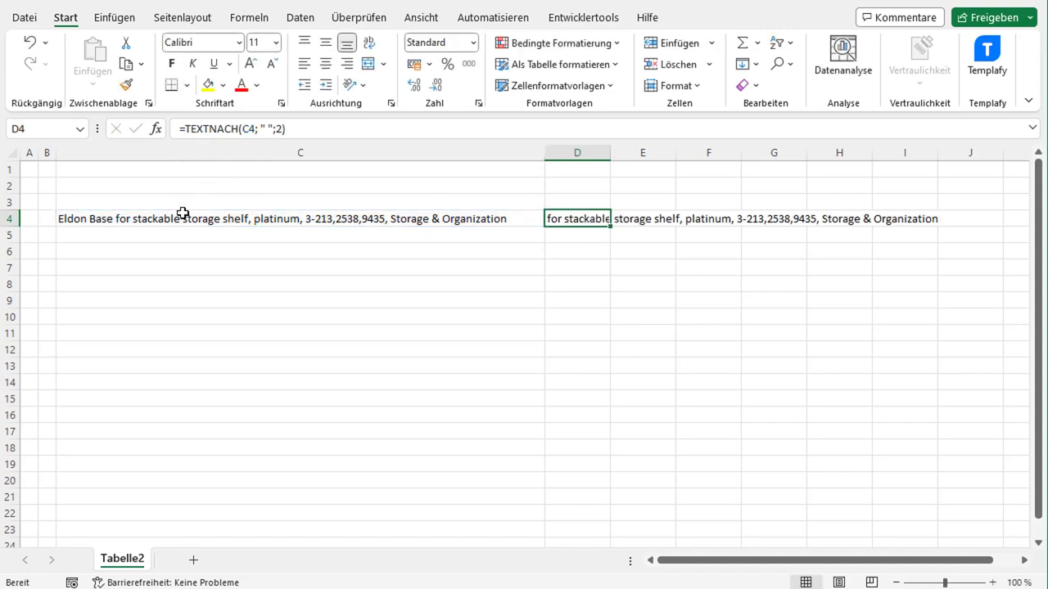
left_click(121, 223)
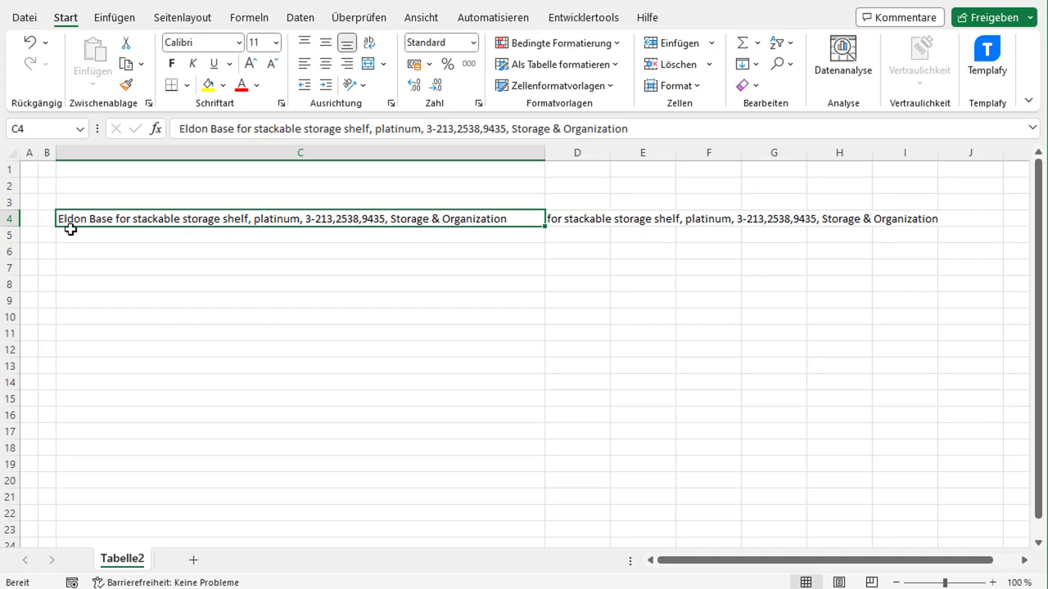
double_click(87, 219)
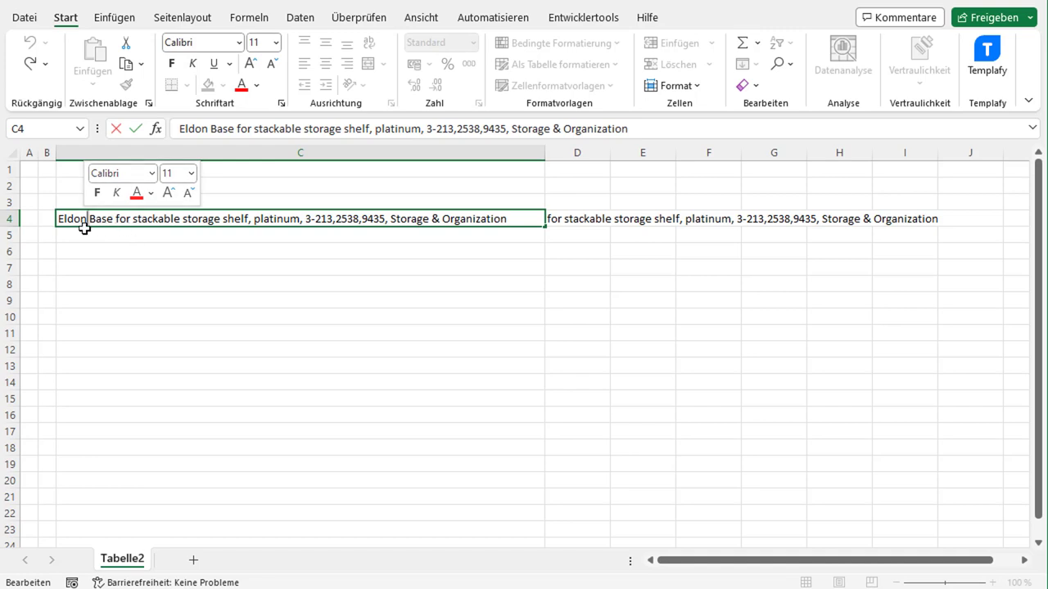
left_click(114, 219)
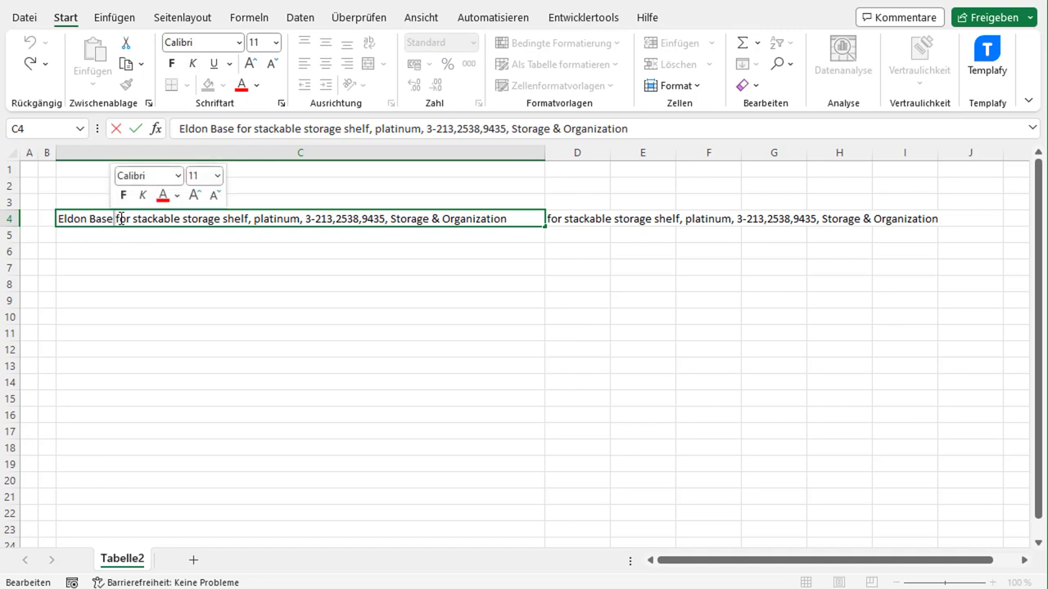
left_click_drag(118, 218, 496, 223)
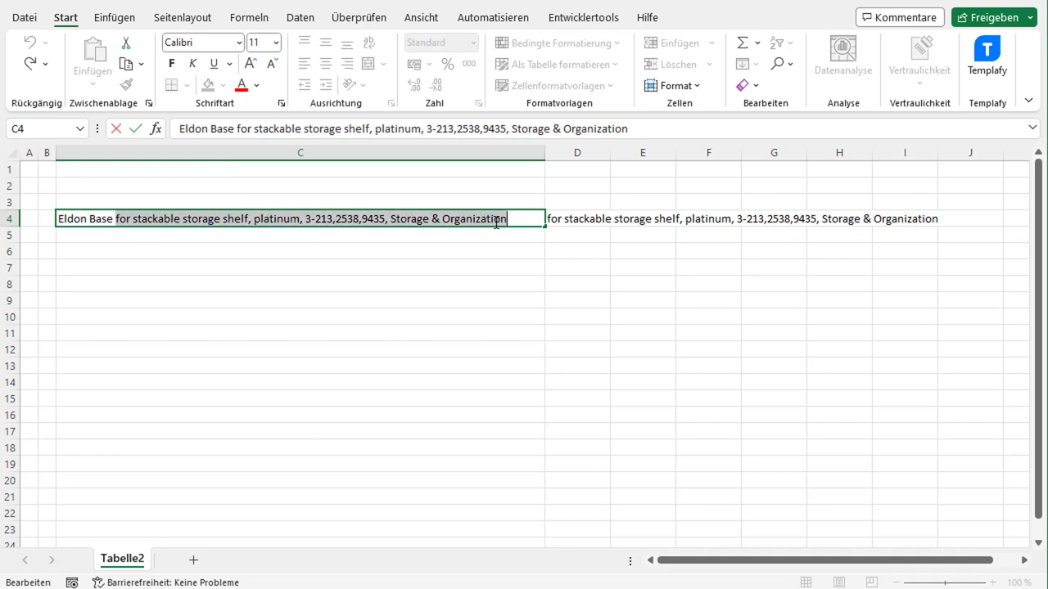
key("Escape")
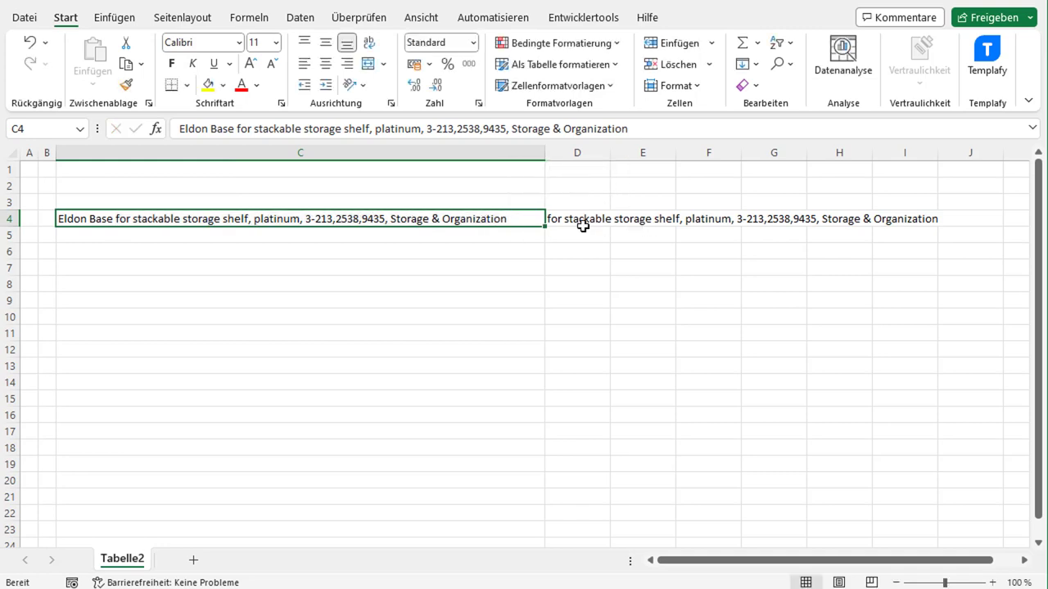
Change D4's TEXTNACH instance number from 2 to 3 so the result starts with 'stackable'.
left_click(569, 220)
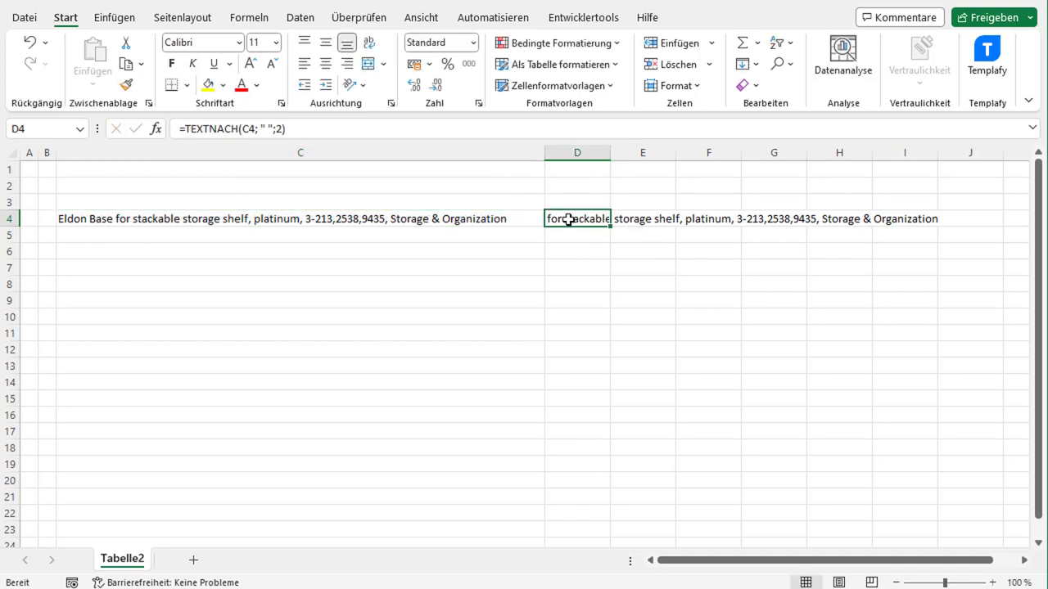
left_click(283, 130)
key("Return")
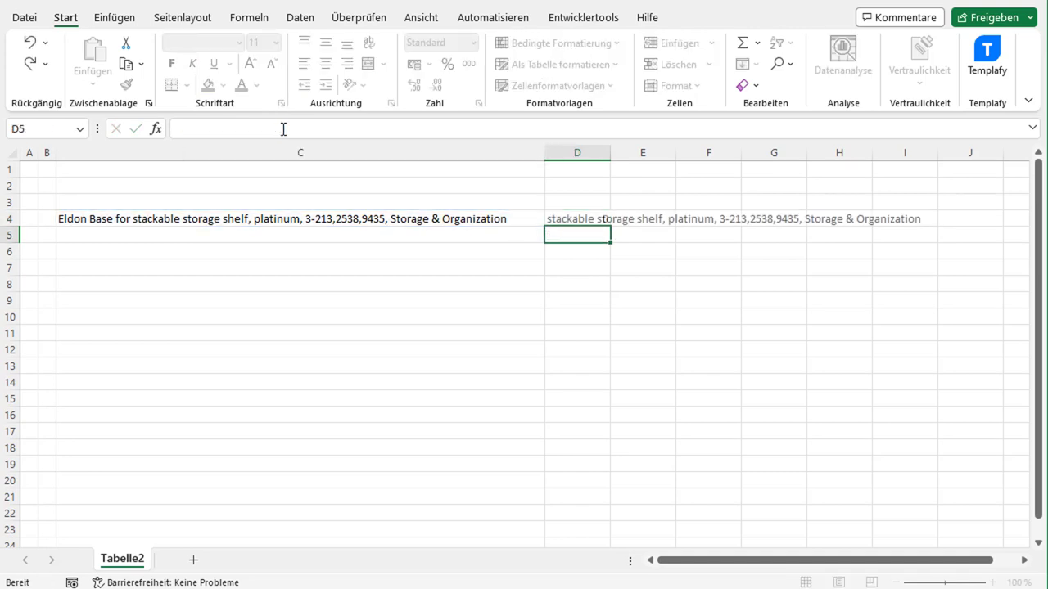
Inspect C4's description to find the text after its third space, leaving it unchanged.
double_click(164, 219)
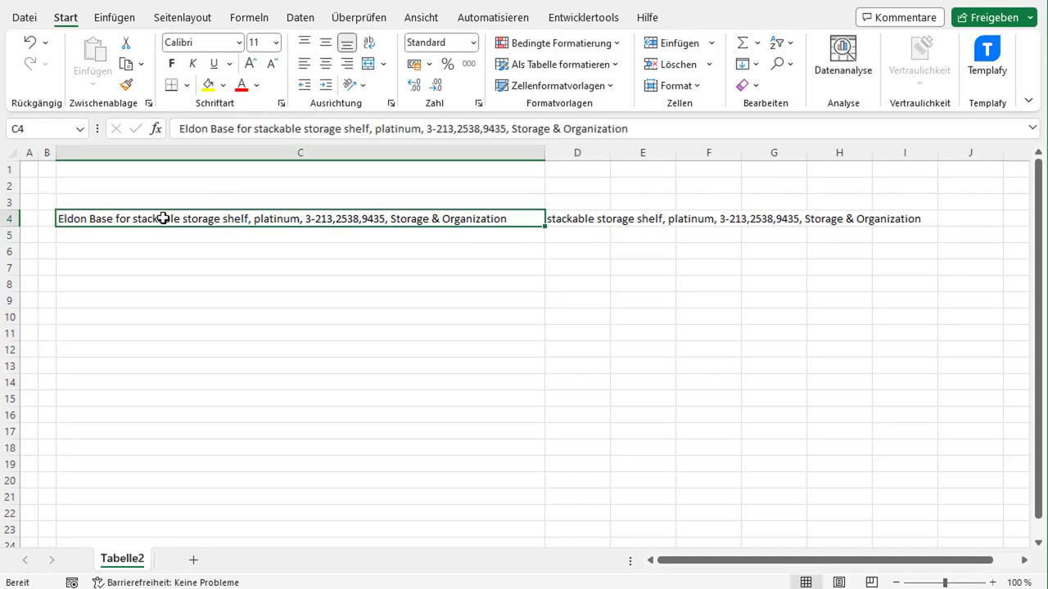
left_click(89, 218)
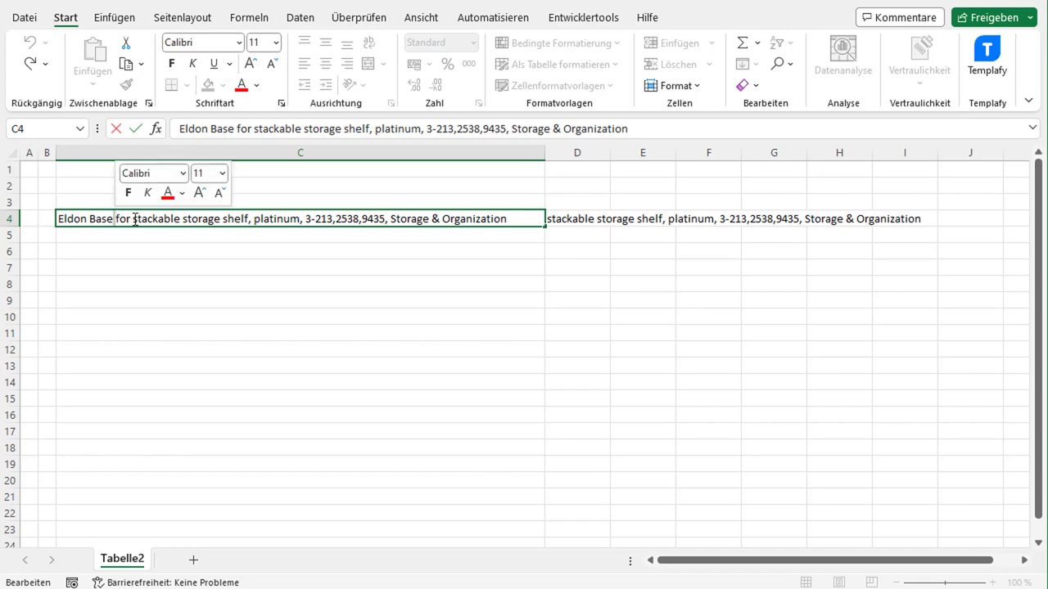
left_click(132, 220)
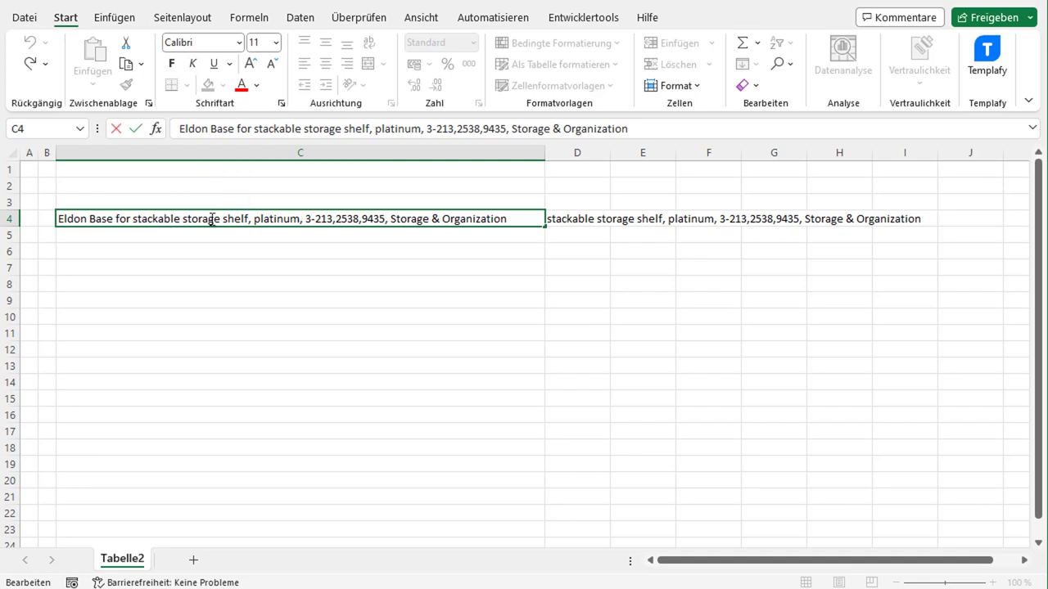
left_click_drag(133, 219, 674, 219)
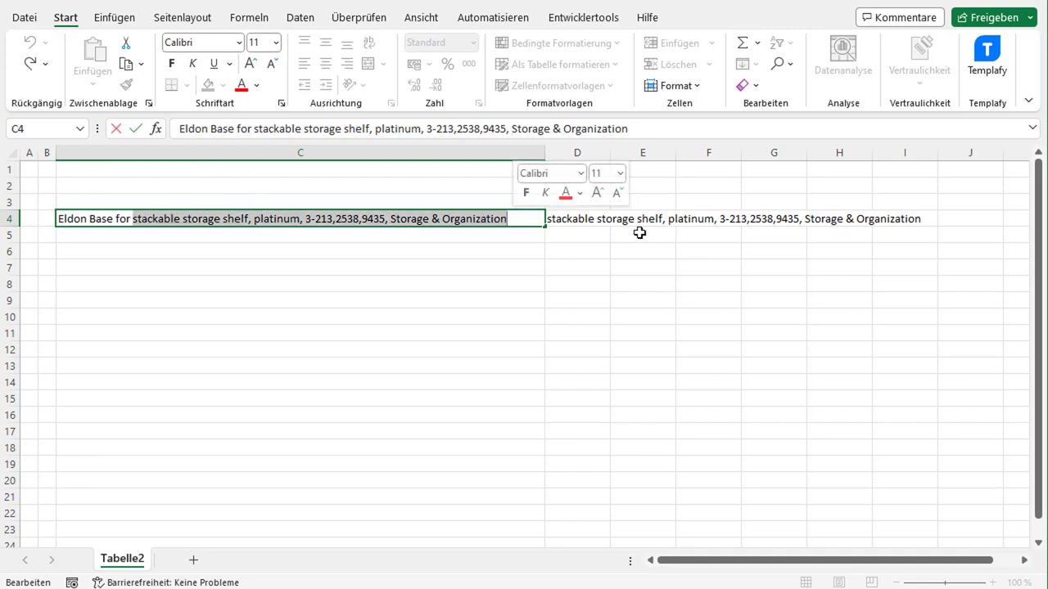
key("Escape")
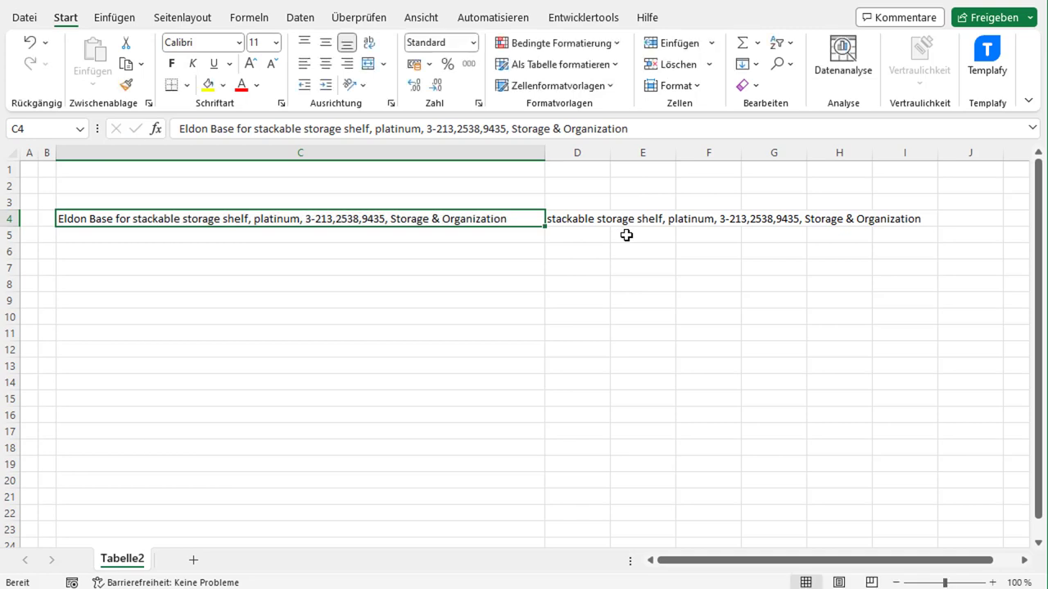
Make D4's instance number -3, =TEXTNACH(C4; " ";-3), returning 'Storage & Organization'.
left_click(577, 218)
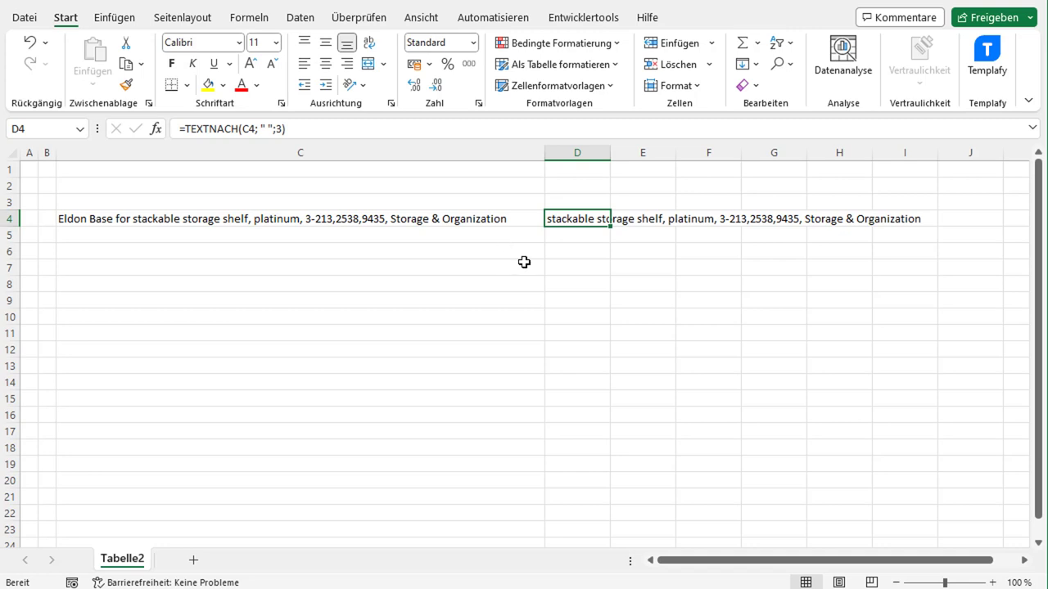
left_click(277, 130)
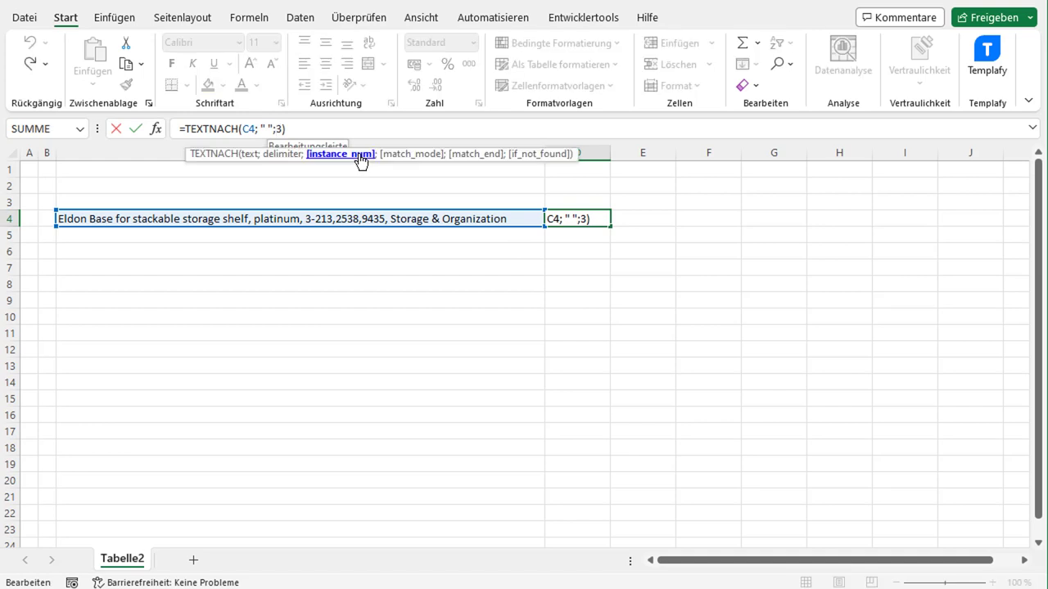
type("-")
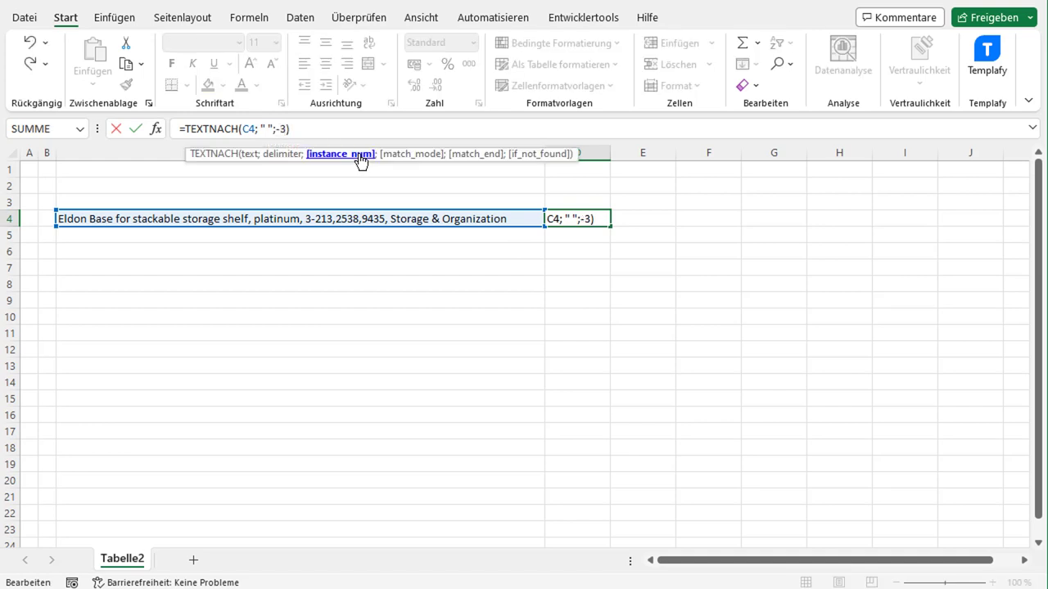
key("ctrl+Return")
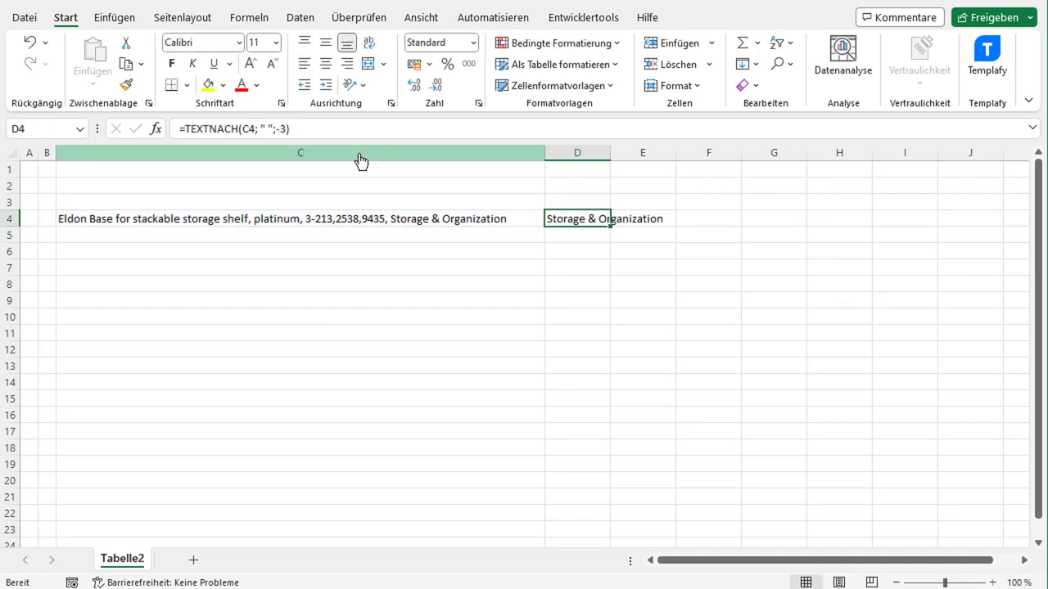